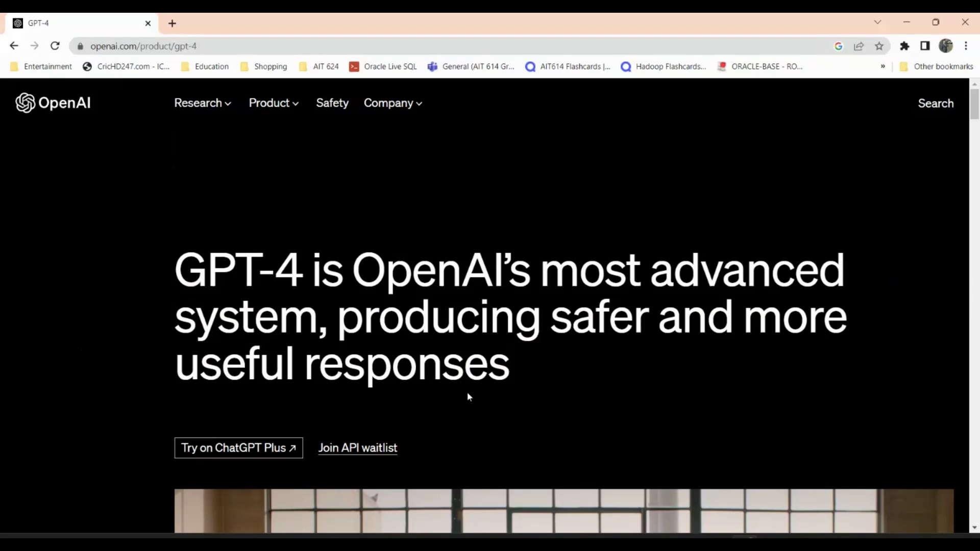
scroll(483, 356, "down", 15)
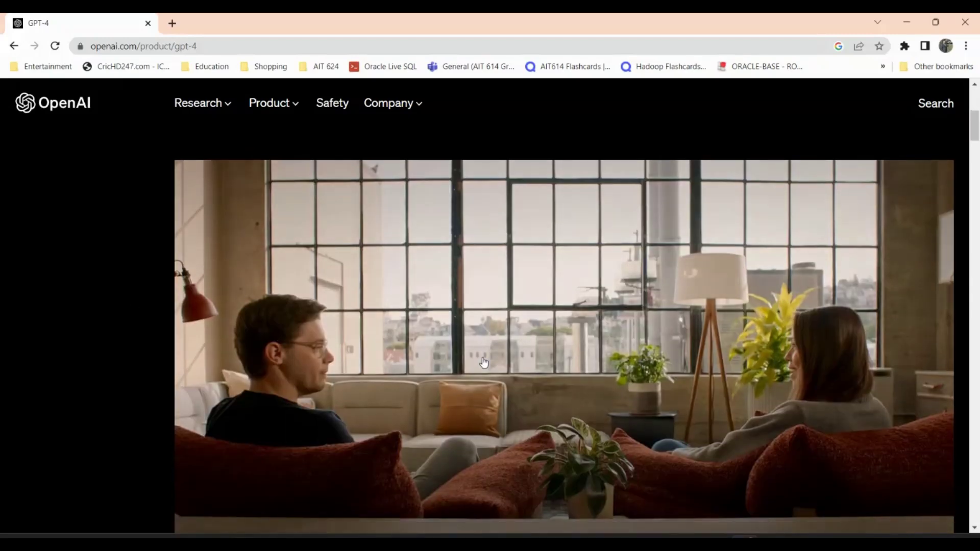
scroll(482, 357, "down", 8)
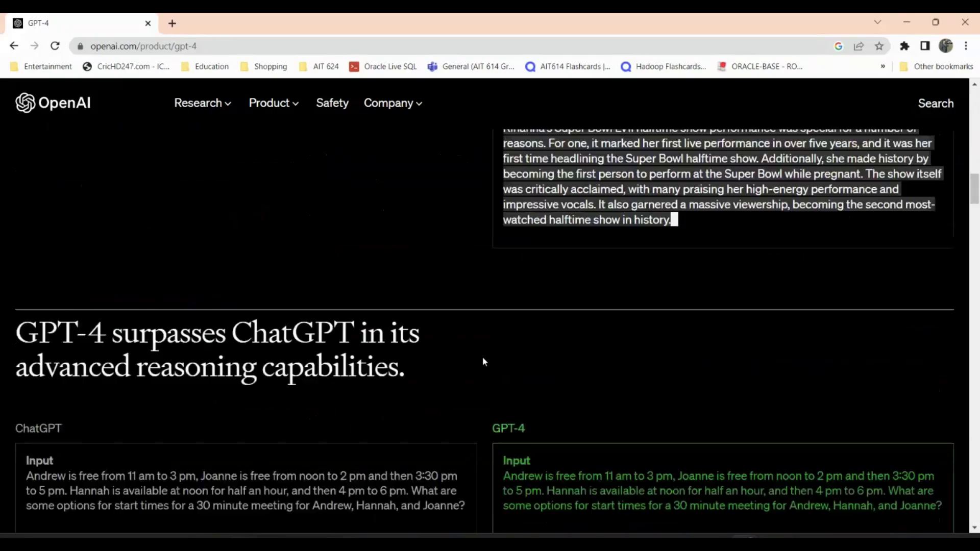
scroll(482, 357, "down", 3)
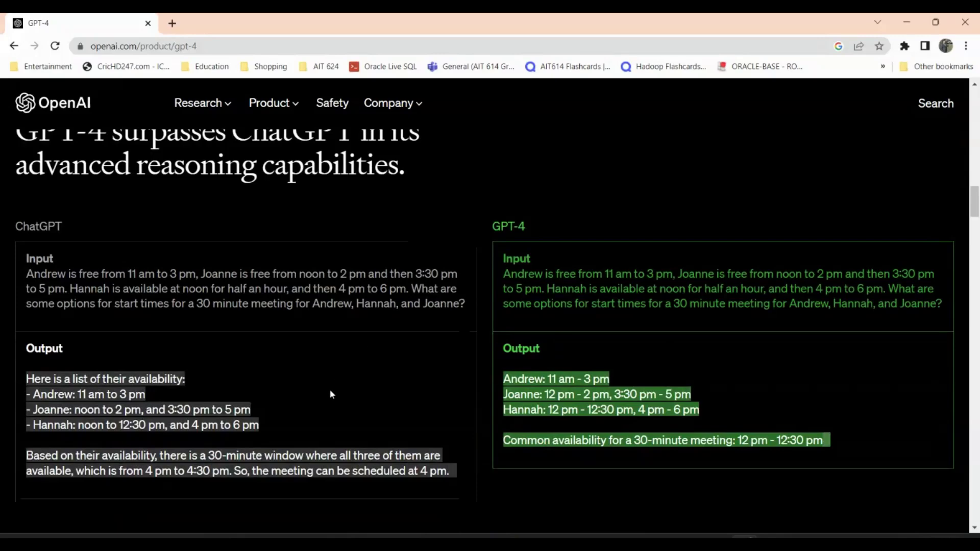
scroll(330, 393, "up", 2)
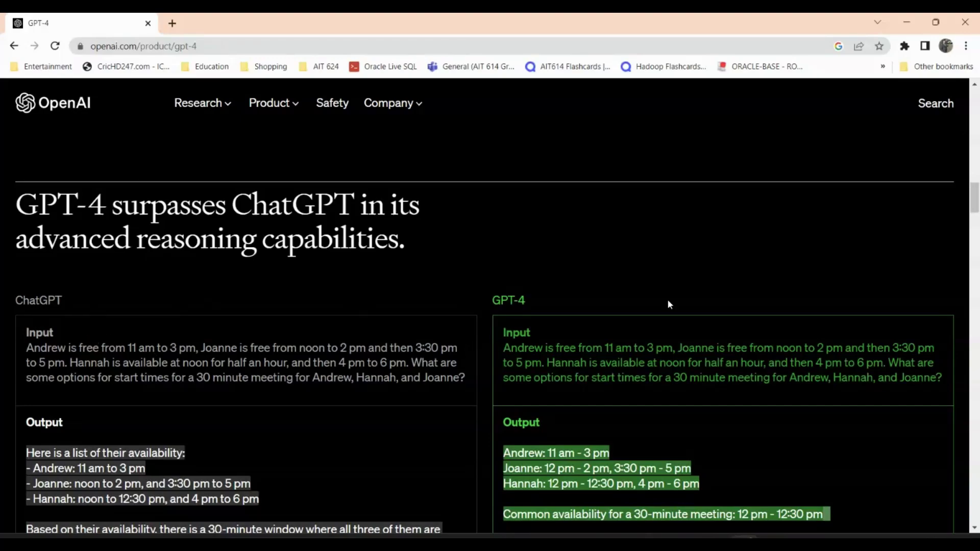
scroll(685, 427, "down", 10)
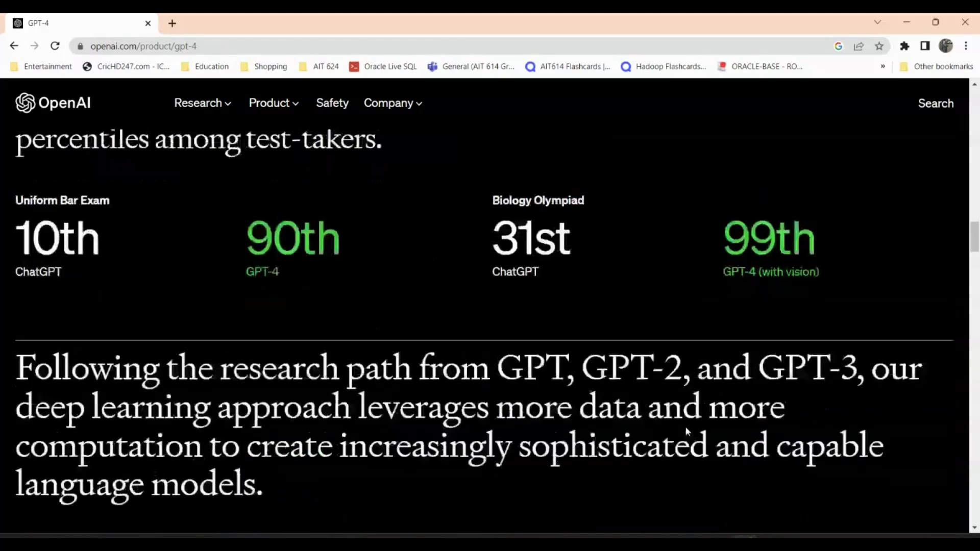
scroll(685, 427, "up", 13)
scroll(686, 427, "up", 12)
scroll(685, 421, "down", 5)
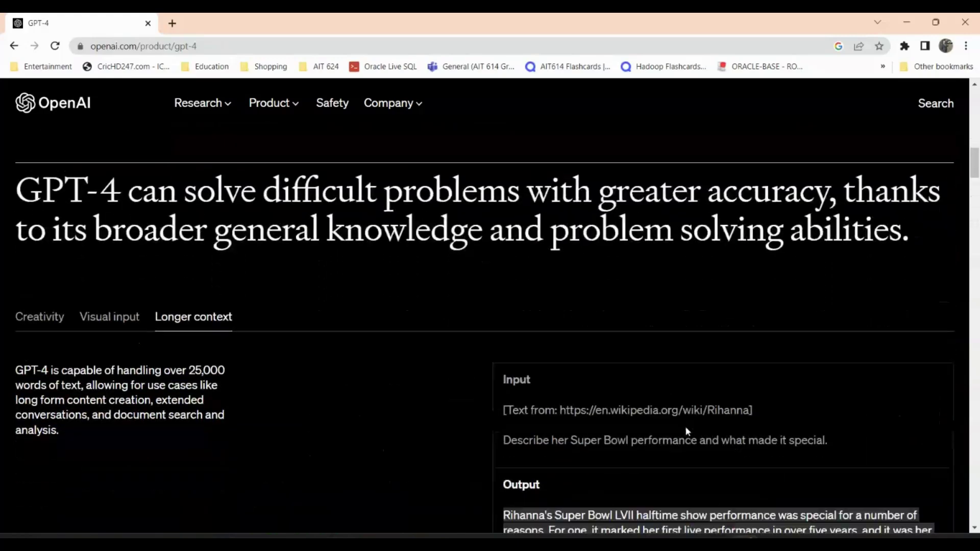
left_click(103, 298)
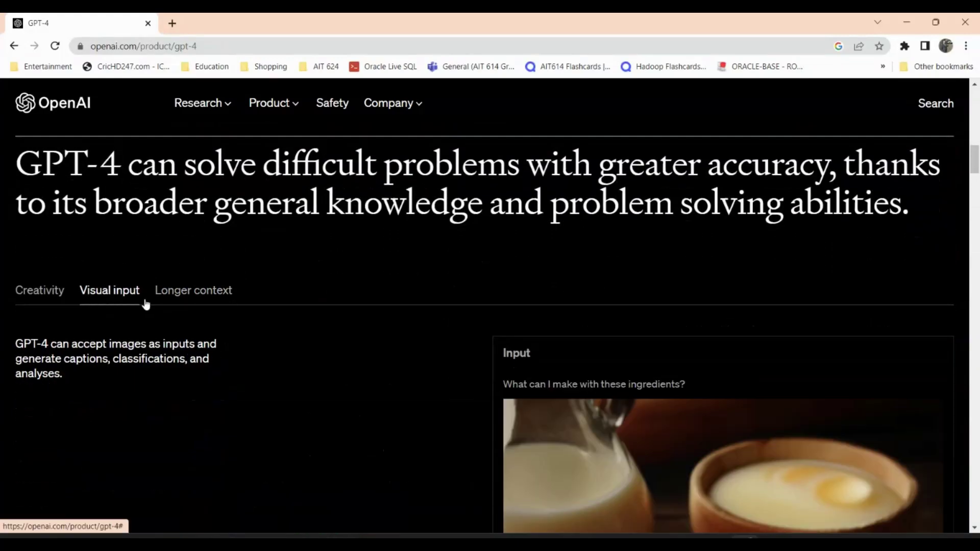
scroll(539, 390, "down", 2)
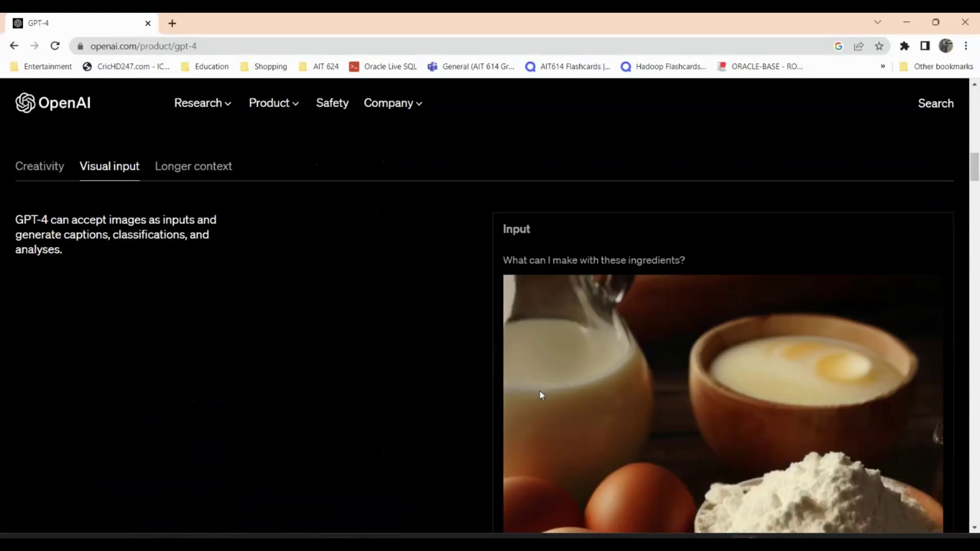
left_click(46, 168)
scroll(485, 293, "down", 3)
scroll(485, 293, "up", 3)
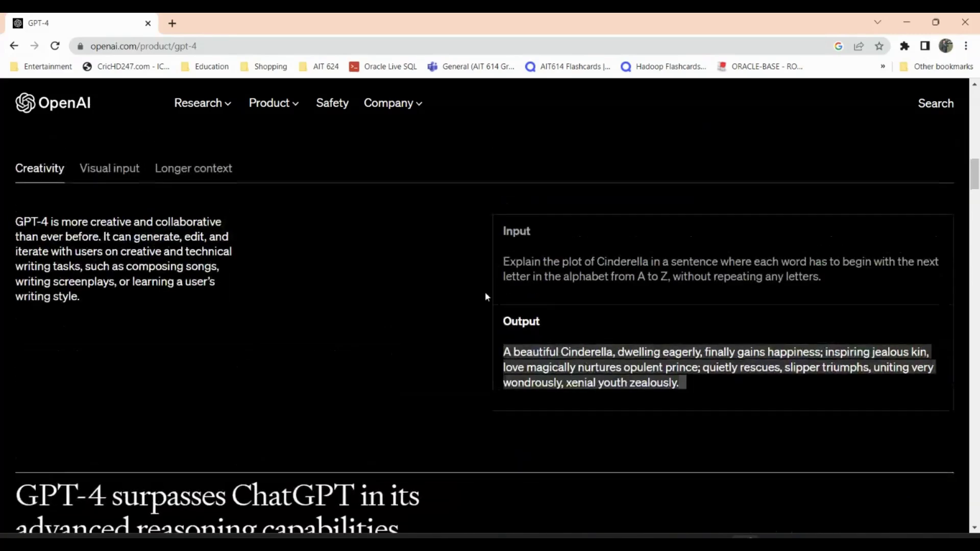
scroll(485, 292, "up", 10)
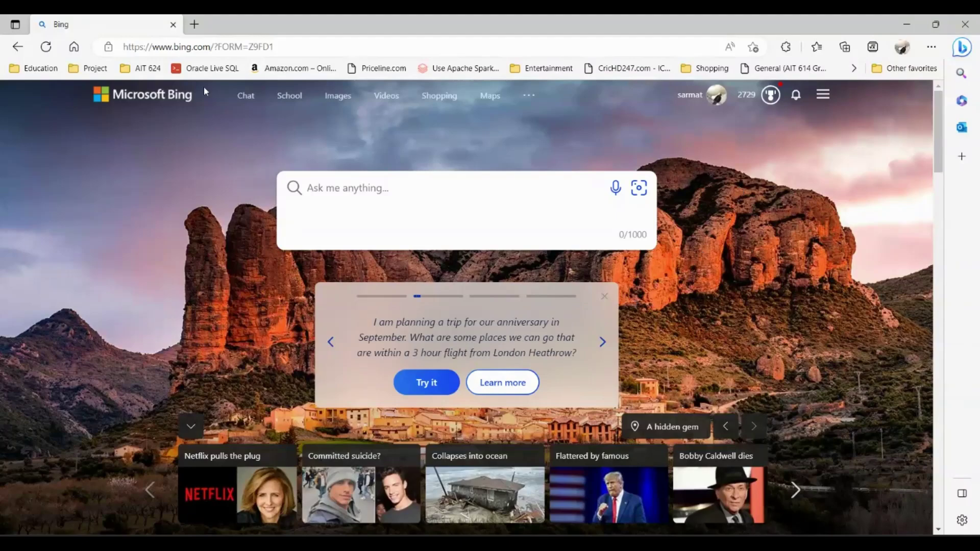
Step: Switch from the Bing homepage to the Chat page
left_click(246, 101)
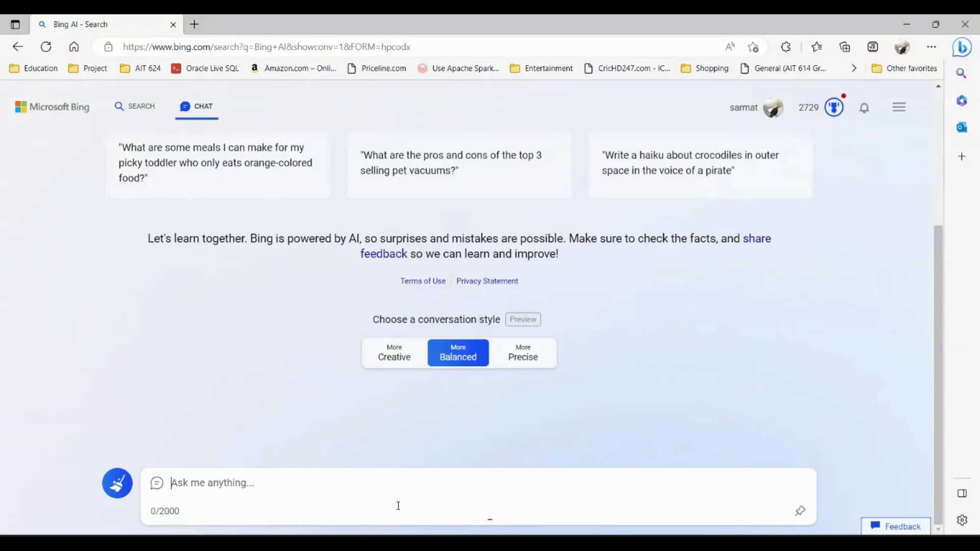
Step: Ask Bing Chat 'Write me a pop song about How tech'
type("Write me a o")
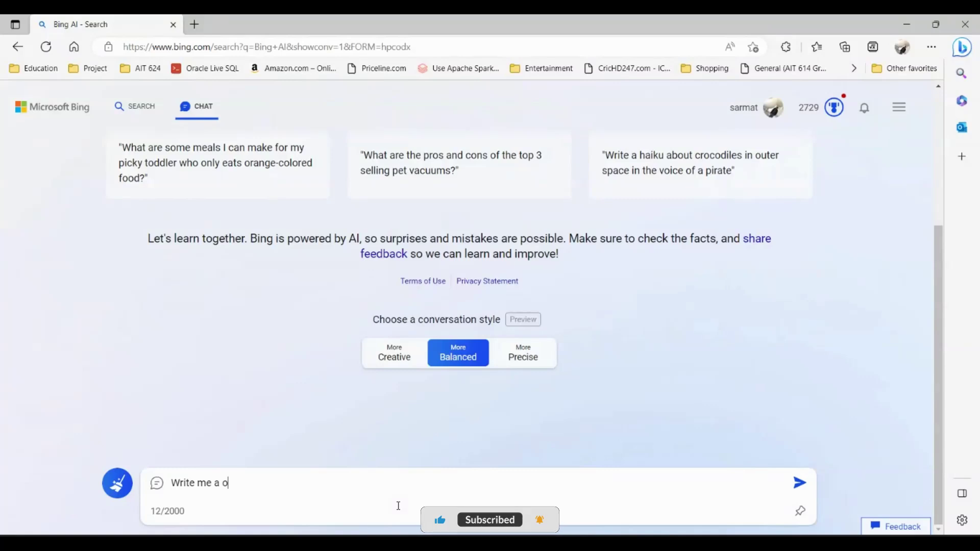
key("BackSpace")
type("pop a")
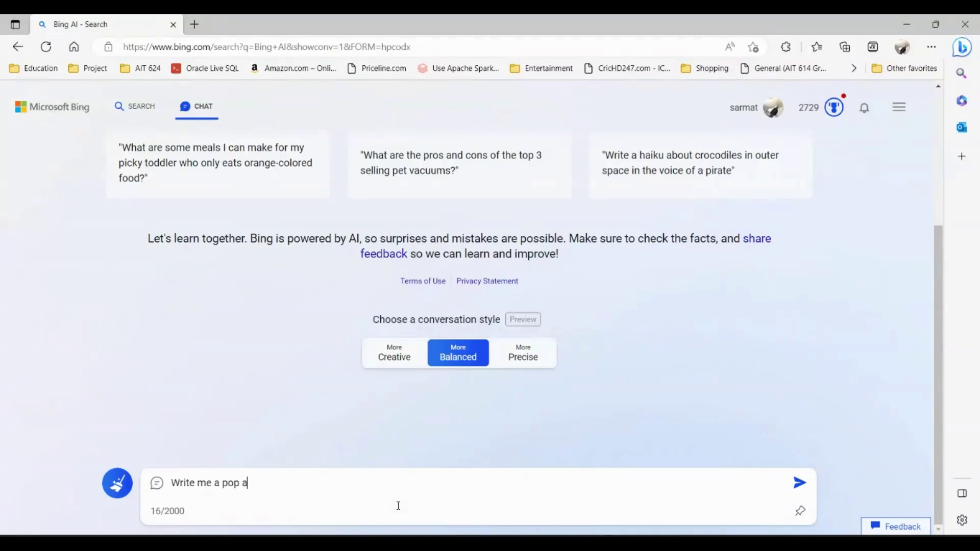
key("BackSpace")
type("song about How tech")
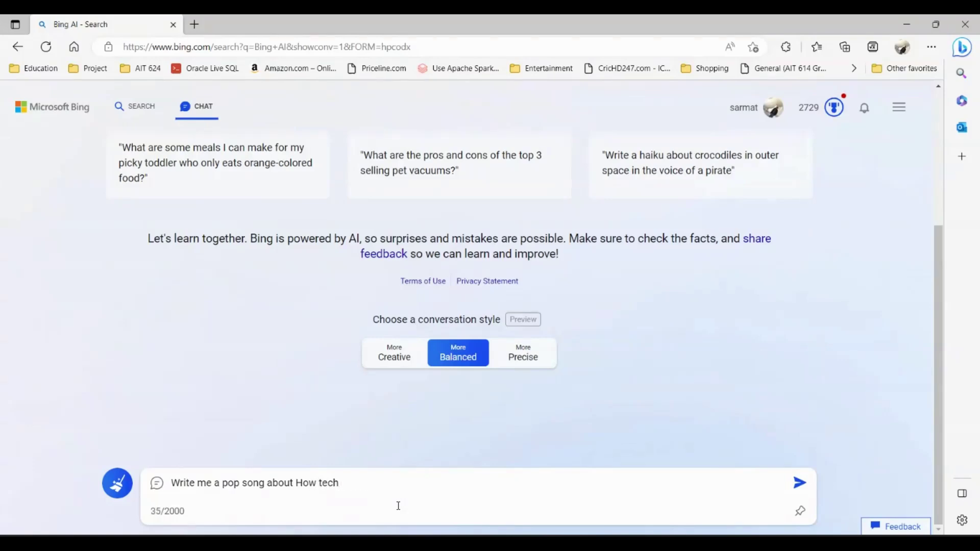
key("Return")
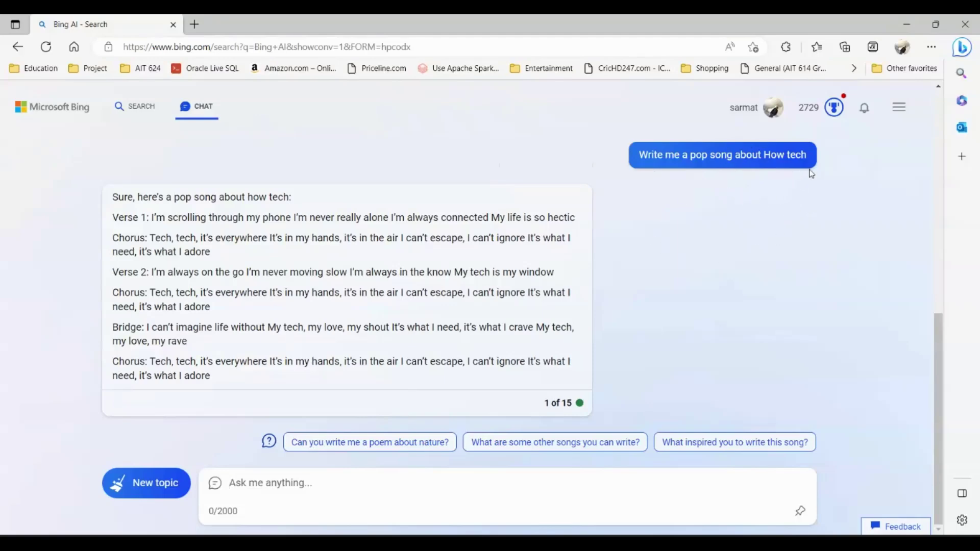
Step: Paste the train word problem (63 people now on board) into the prompt and send it
scroll(754, 289, "up", 5)
scroll(755, 288, "down", 5)
scroll(756, 290, "up", 5)
scroll(756, 289, "down", 5)
right_click(239, 479)
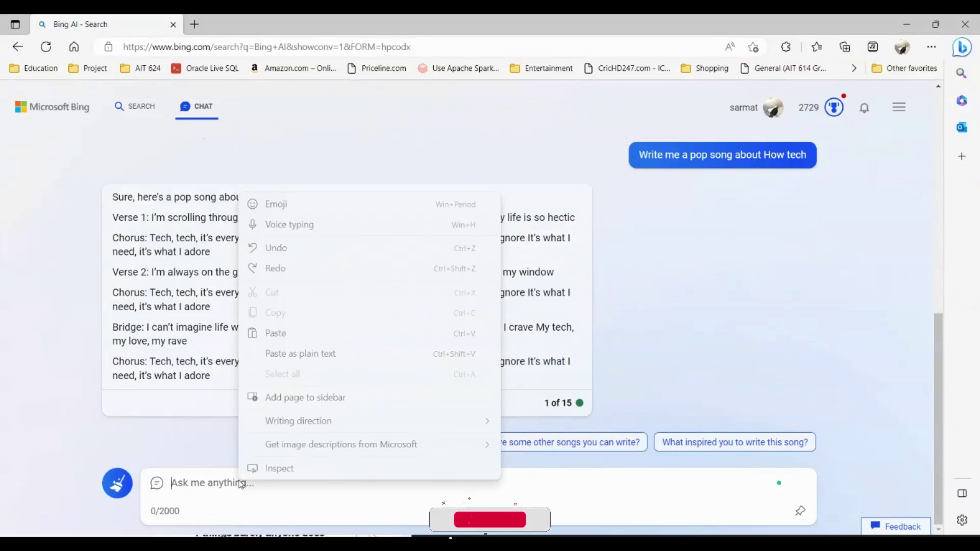
left_click(275, 333)
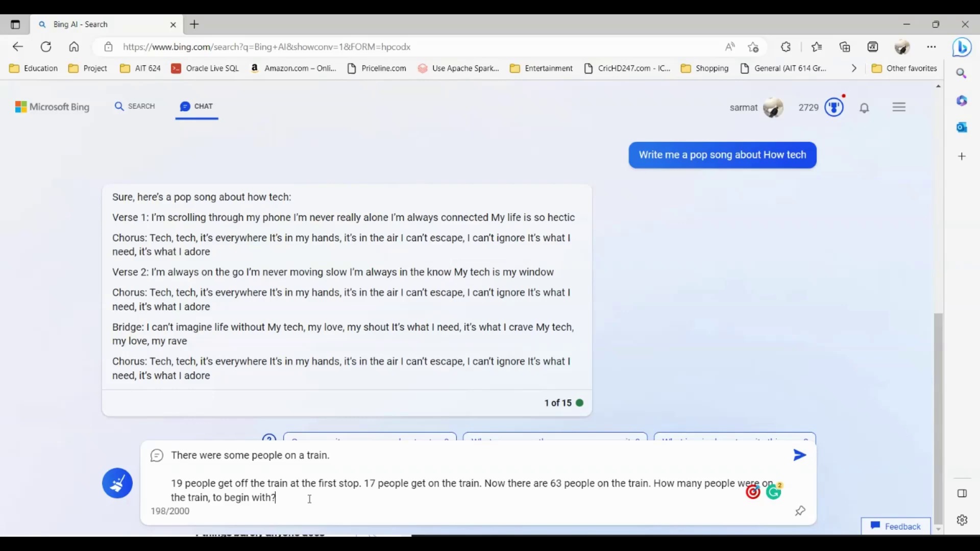
key("Return")
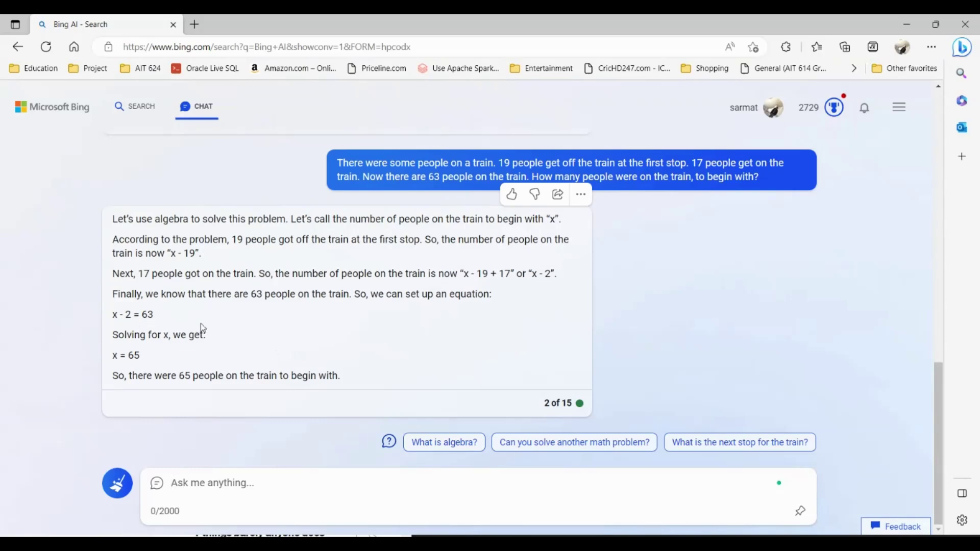
Step: Scroll through Bing's algebra answer solving x - 2 = 63 as x = 65
scroll(371, 373, "up", 1)
scroll(373, 376, "down", 1)
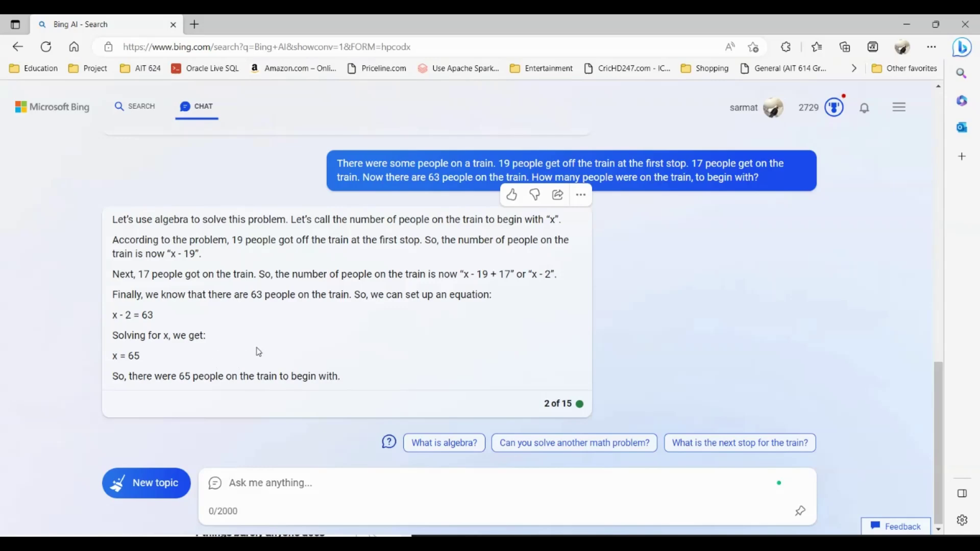
scroll(258, 352, "up", 3)
scroll(258, 352, "down", 3)
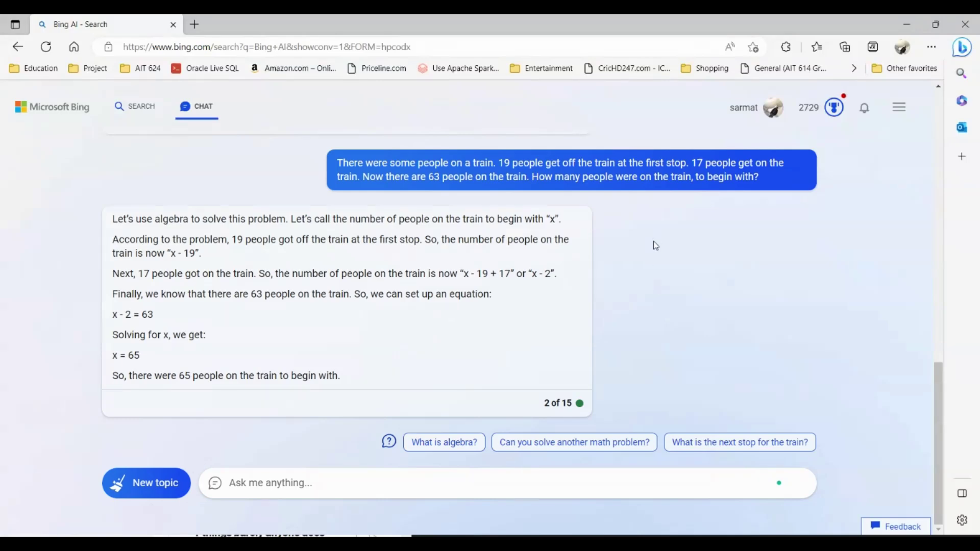
scroll(655, 246, "up", 1)
scroll(656, 245, "down", 1)
scroll(656, 245, "up", 2)
scroll(656, 246, "down", 2)
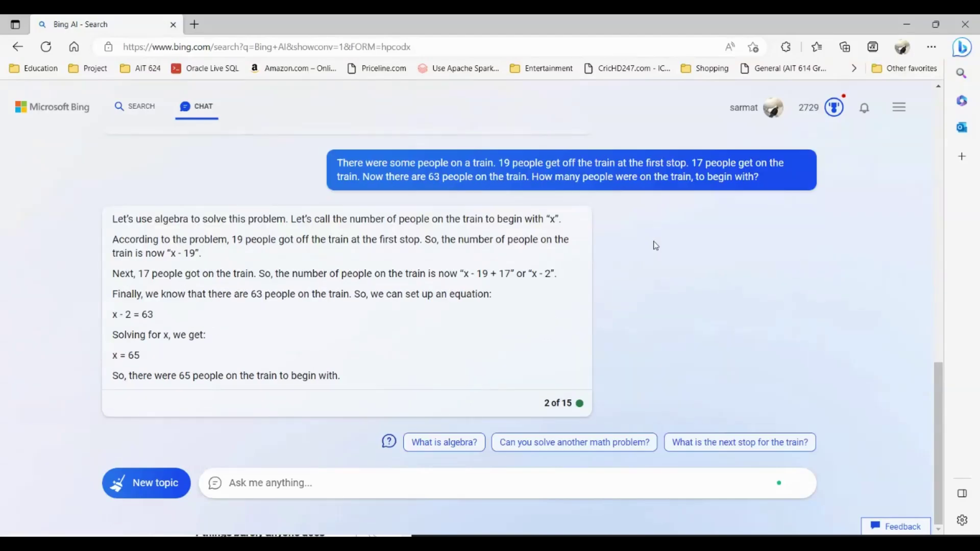